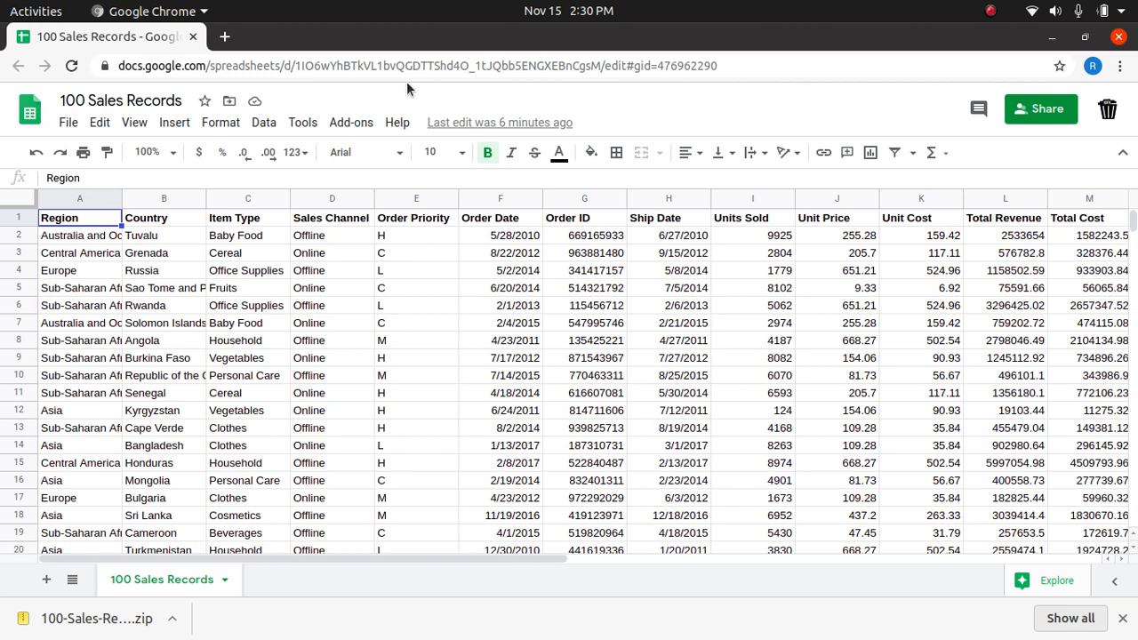
Look through the sales records down the rows and across to the last data column, N.
key(Right)
key(Left)
key(Down)
key(Down)
key(Down)
key(Down)
key(Down)
key(Down)
key(Down)
key(Down)
key(Down)
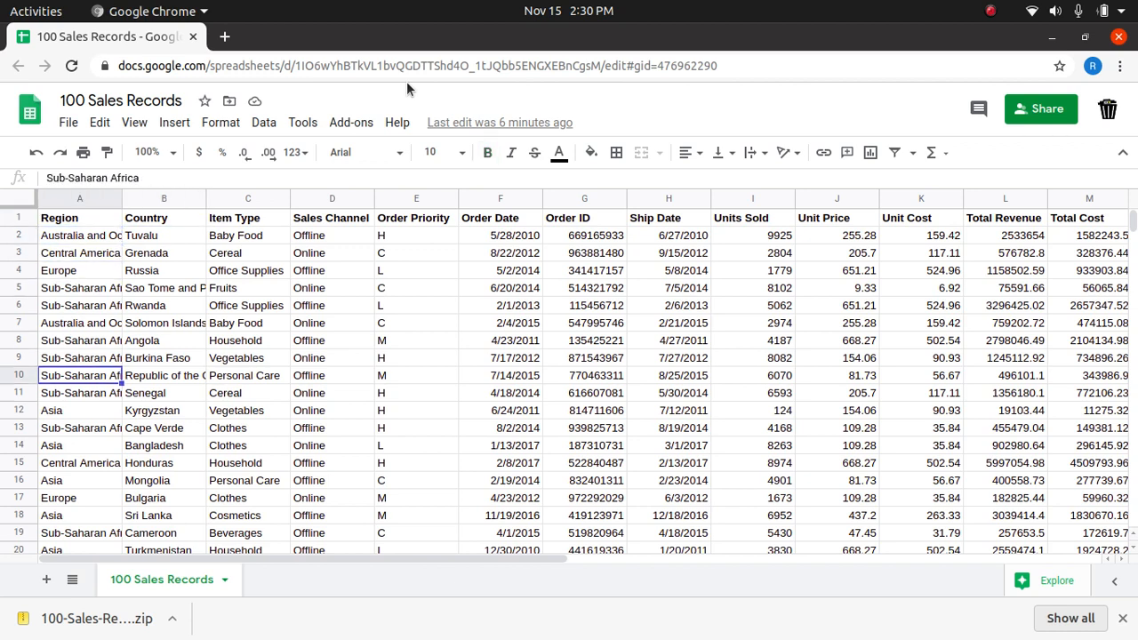
key(Down)
key(Down)
key(Down)
key(Down)
key(Down)
key(Down)
key(Down)
key(Down)
key(Down)
key(Down)
key(Down)
key(Down)
key(Down)
key(Down)
key(Down)
key(Down)
key(Down)
key(Down)
key(Down)
key(Down)
key(Right)
key(Right)
key(Right)
key(Right)
key(Right)
key(Right)
key(Right)
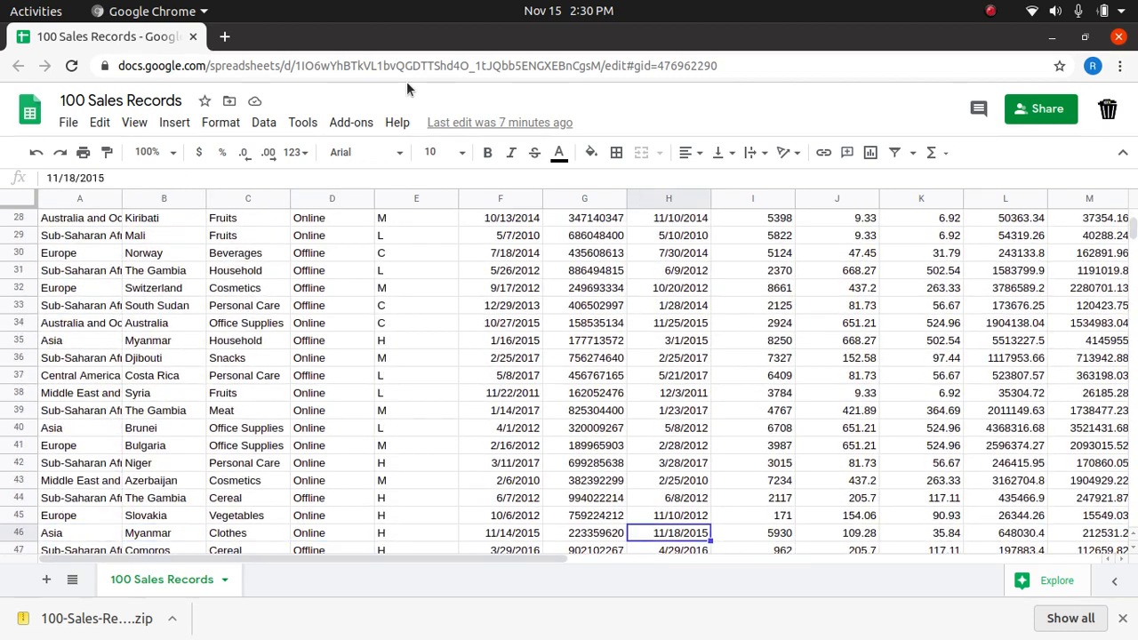
key(Right)
key(Right)
key(Right)
key(Right)
key(Right)
key(Right)
key(Right)
key(Right)
key(Right)
key(Right)
key(Right)
key(Right)
key(Right)
key(Right)
key(Right)
key(Left)
key(Left)
key(Left)
key(Left)
key(Left)
key(Left)
key(Left)
key(Left)
key(Left)
key(Left)
key(Left)
key(Left)
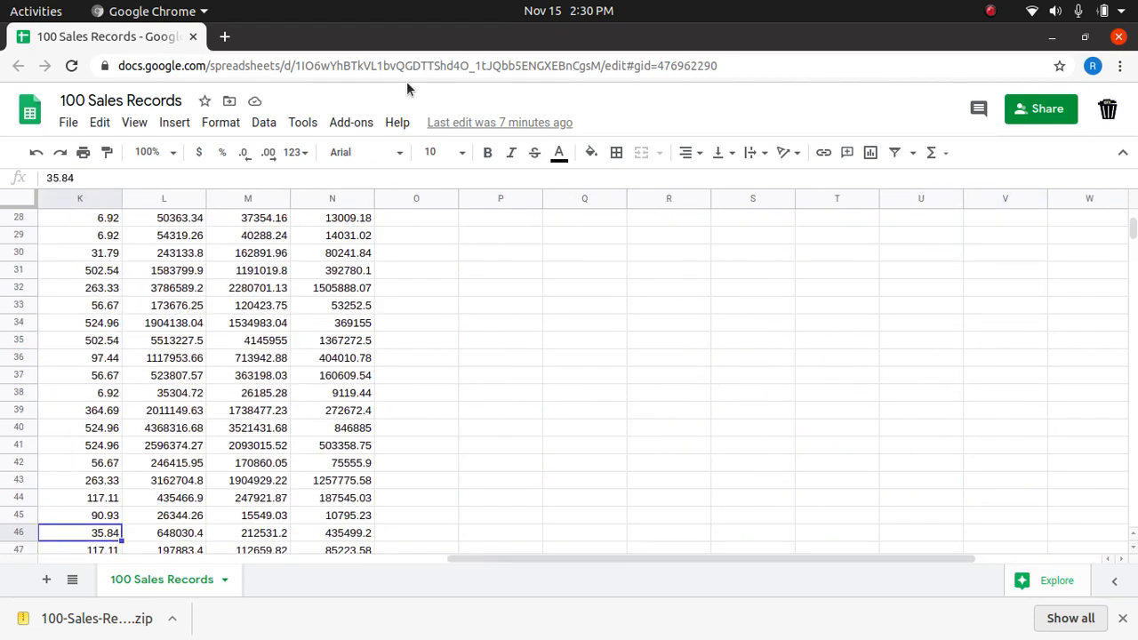
key(Right)
key(Right)
key(Right)
Examine column N down to the last filled row of the sales records.
key(Down)
key(Down)
key(Down)
key(Down)
key(Down)
key(Down)
key(Down)
key(Down)
key(Down)
key(Down)
key(Down)
key(Down)
key(Down)
key(Down)
key(Down)
key(Down)
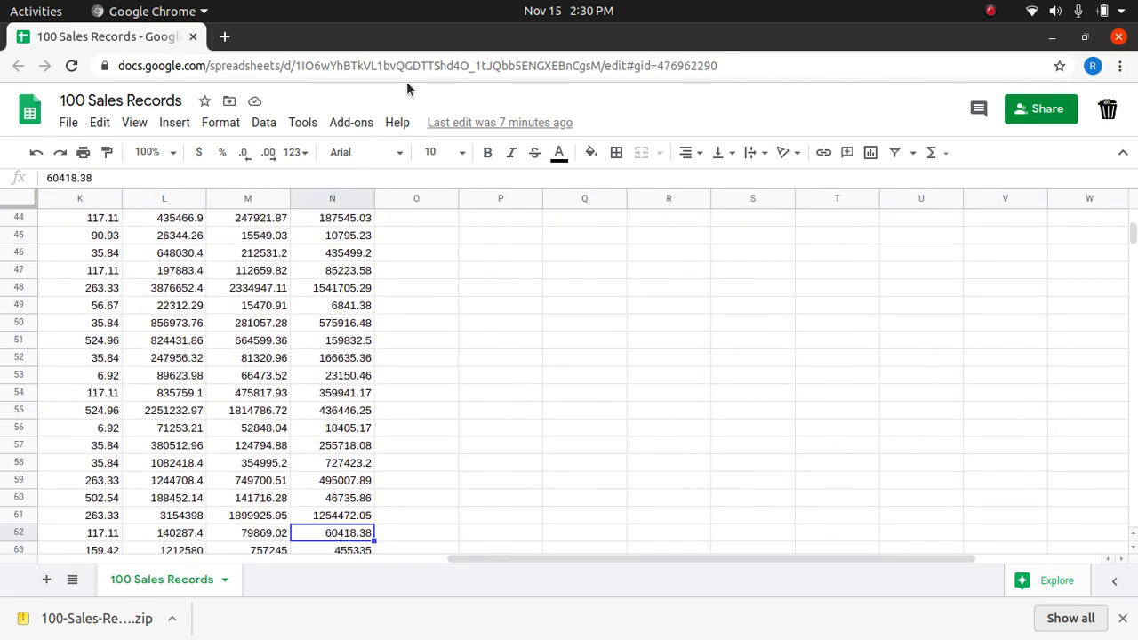
key(Down)
key(Down)
key(Down)
key(Down)
key(Down)
key(Down)
key(Down)
key(Down)
key(Down)
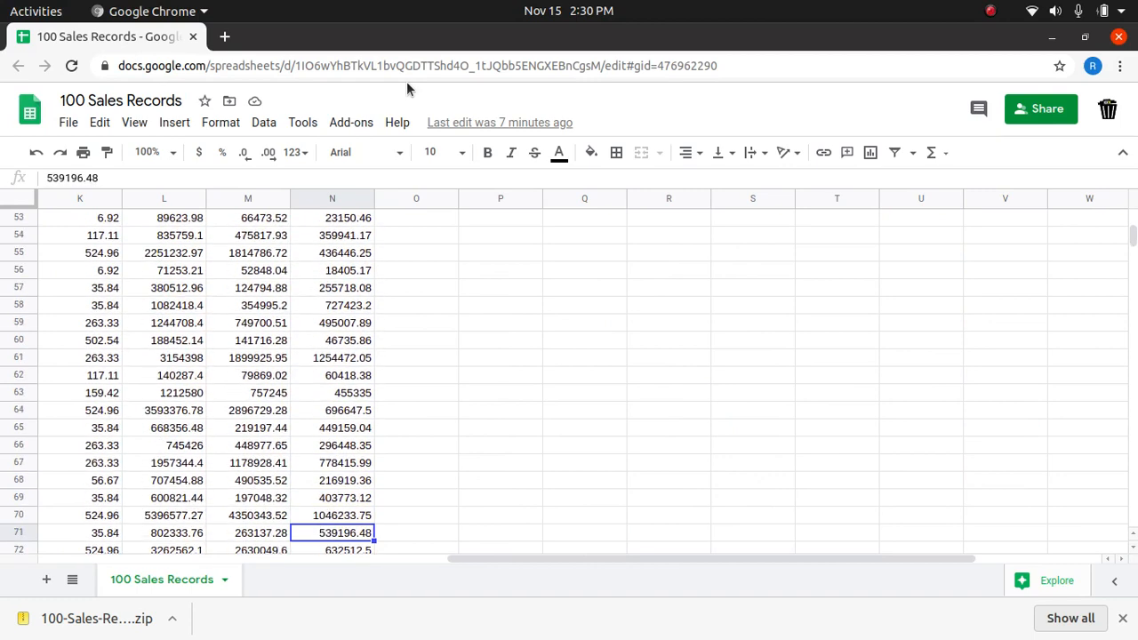
key(Down)
key(Down)
key(Down)
key(Down)
key(Down)
key(Down)
key(Down)
key(Down)
key(Down)
key(Down)
key(Down)
key(Down)
key(Down)
key(Down)
key(Down)
key(Down)
key(Down)
key(Down)
key(Down)
key(Down)
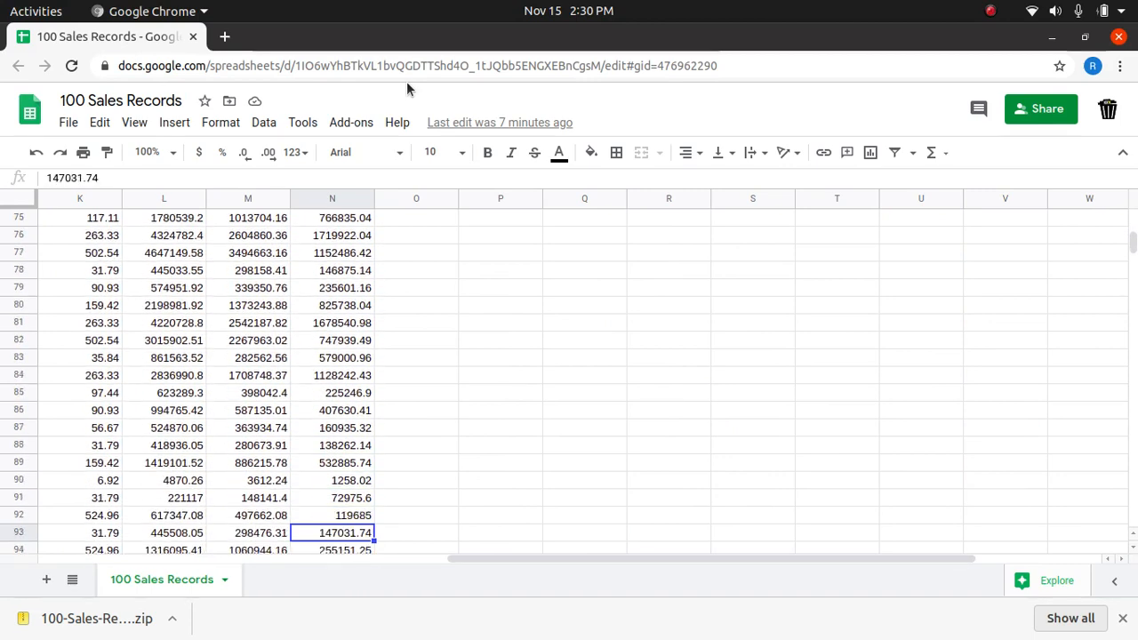
key(Down)
key(Down)
key(Down)
key(Down)
key(Down)
key(Down)
key(Down)
key(Down)
key(Down)
key(Up)
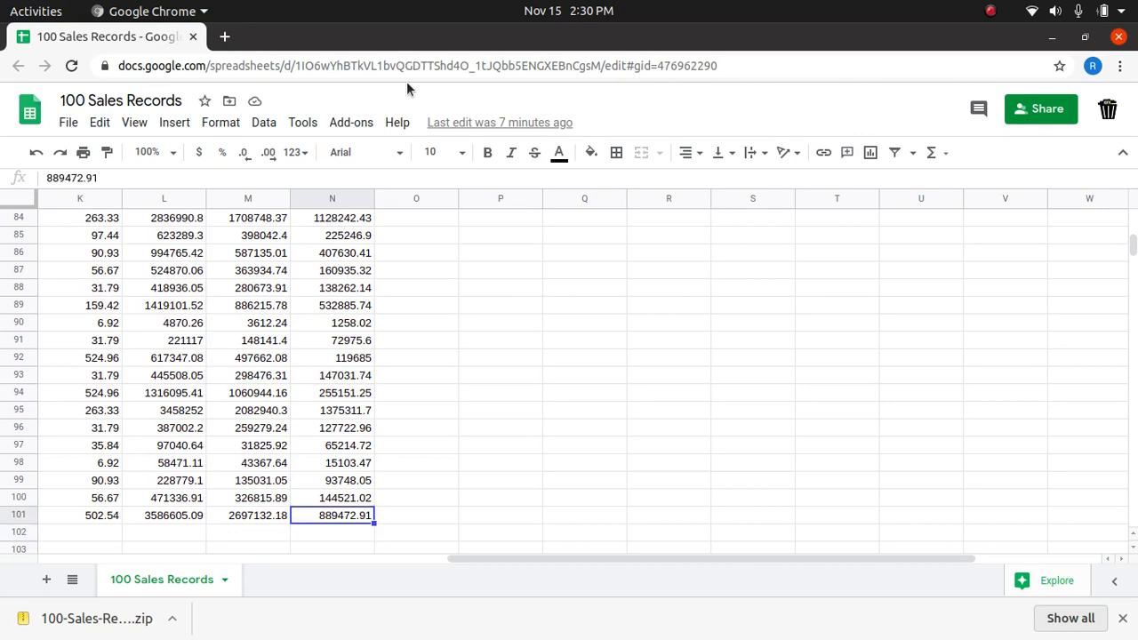
Look back up through the records and return to the Region header in cell A1.
key(Up)
key(Up)
key(Up)
key(Up)
key(Up)
key(Up)
key(Up)
key(Up)
key(Up)
key(Up)
key(Up)
key(Up)
key(Up)
key(Up)
key(Up)
key(Up)
key(Up)
key(Up)
key(Up)
key(Up)
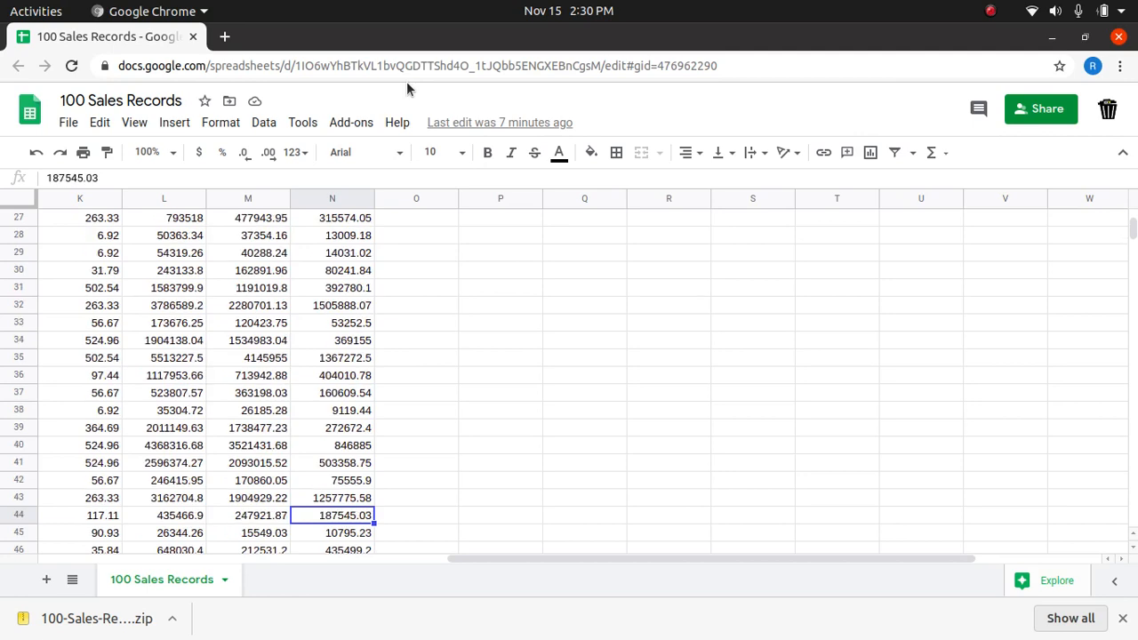
key(ctrl+Home)
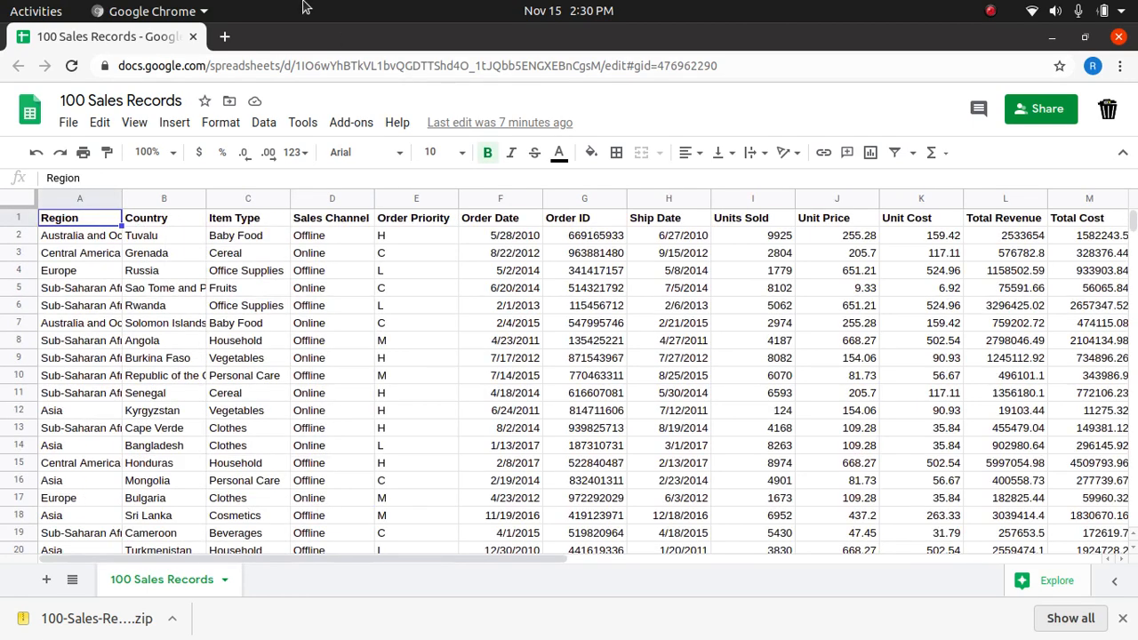
Create a new blank spreadsheet and rename it New.
click(67, 129)
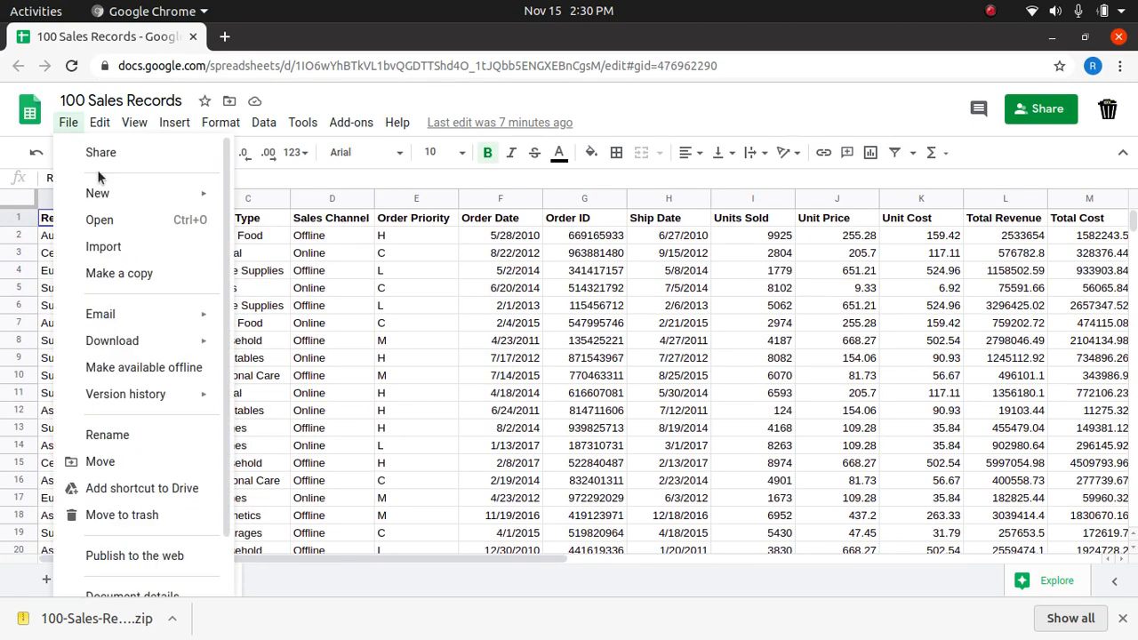
mouse_move(202, 197)
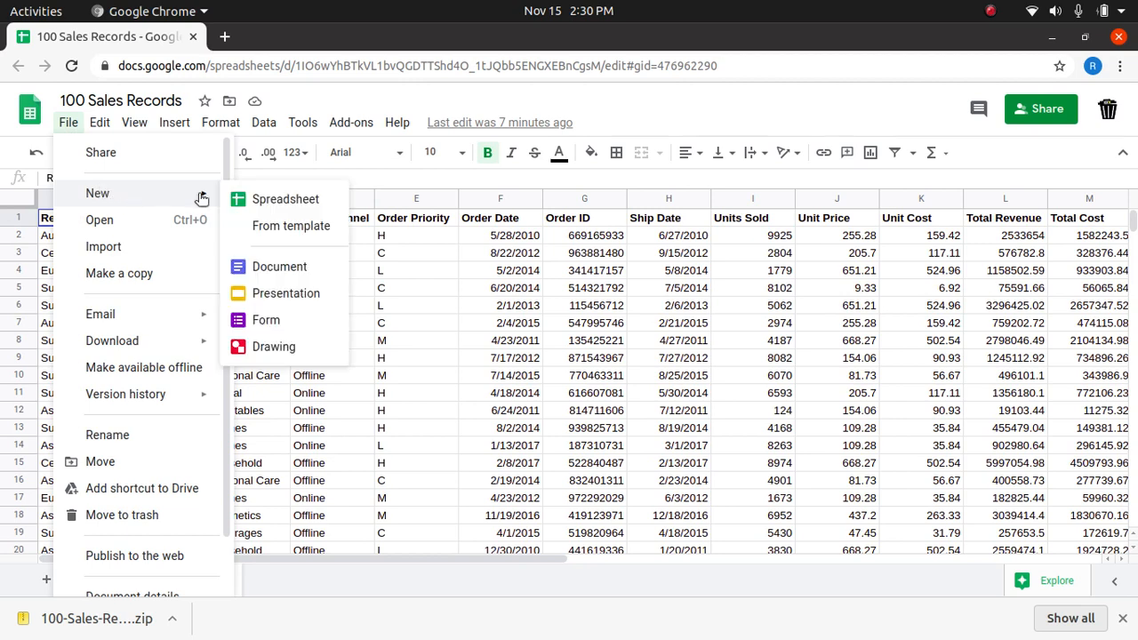
click(298, 199)
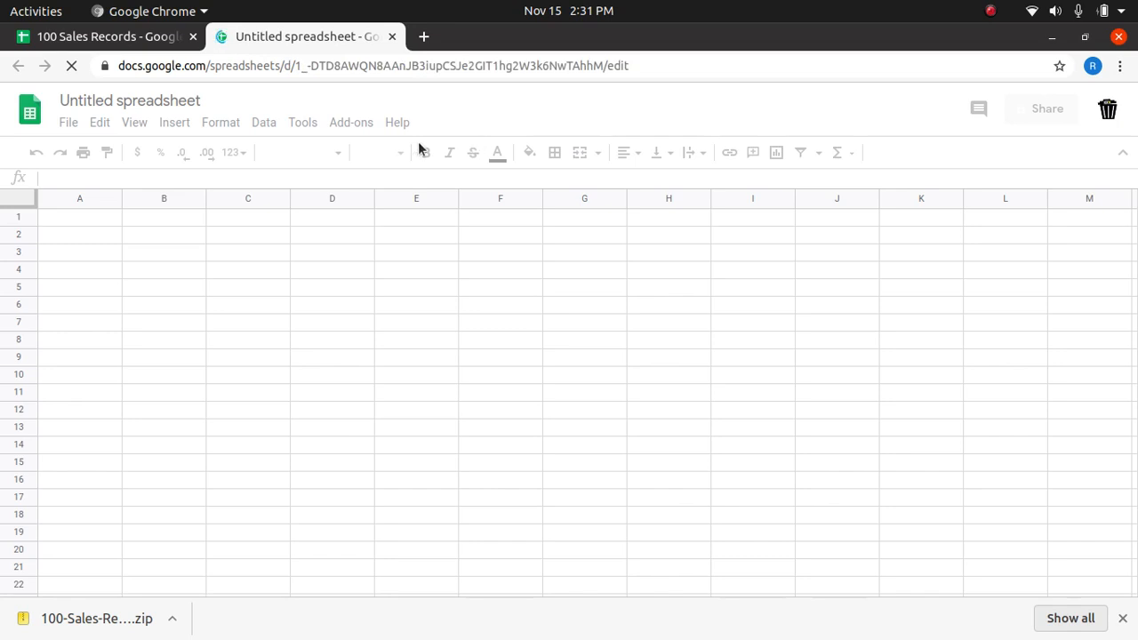
click(145, 101)
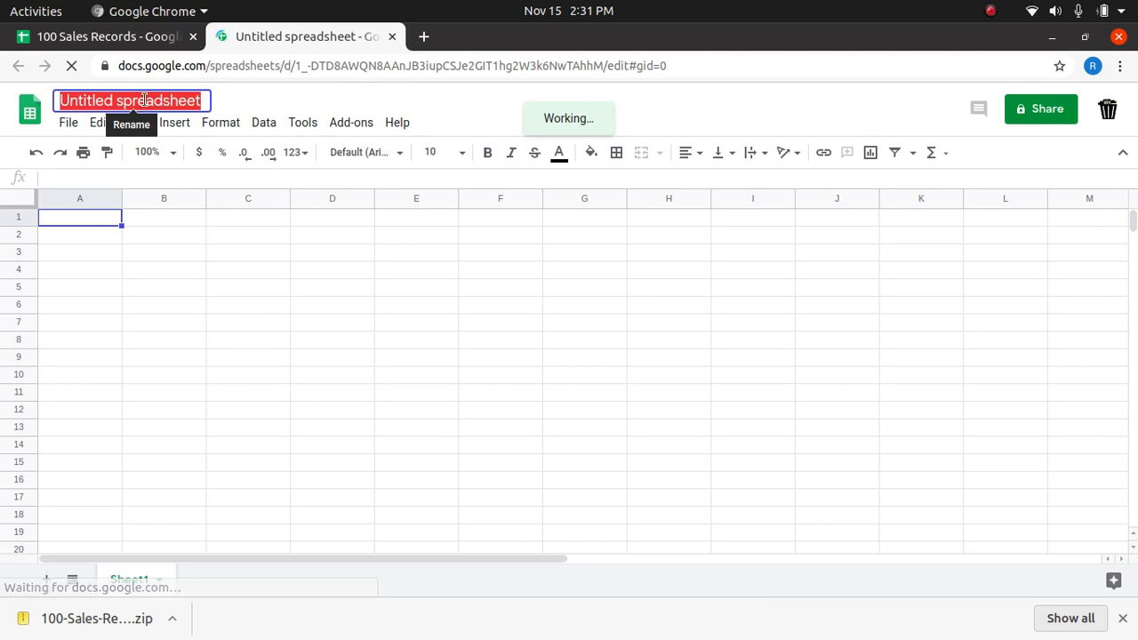
text(New)
key(Return)
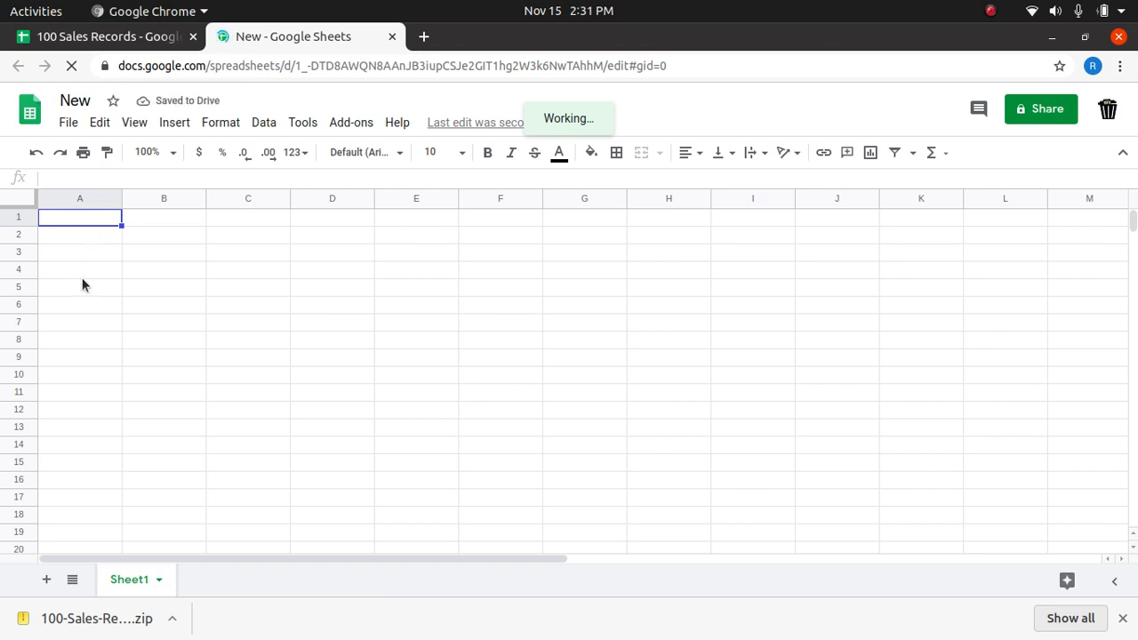
Set the zoom of the new spreadsheet to 150%.
click(135, 121)
mouse_move(175, 358)
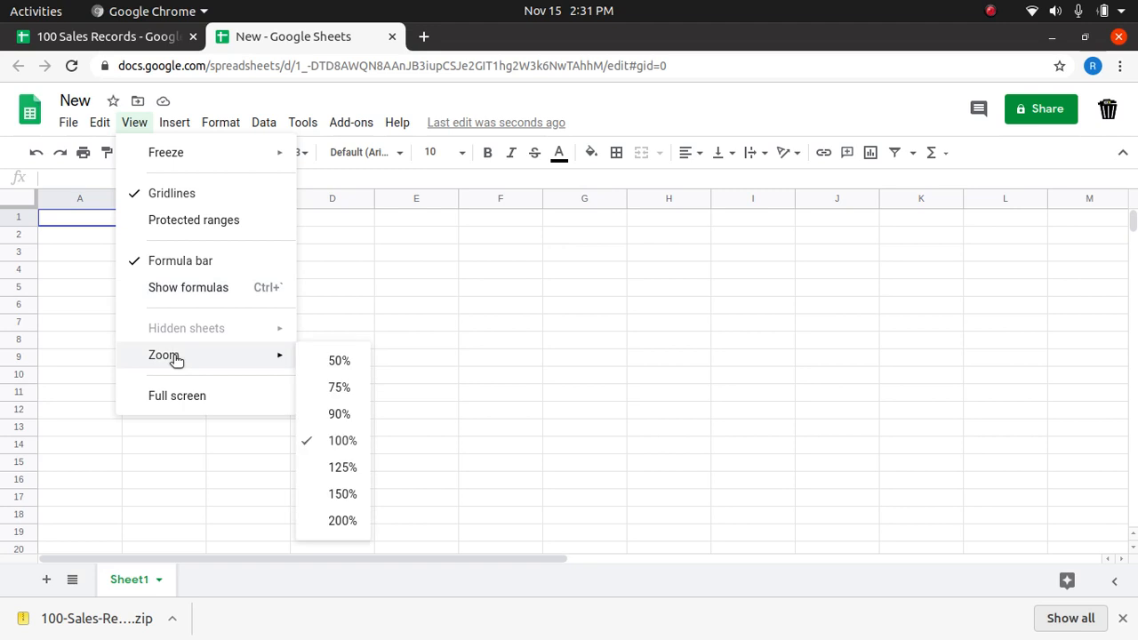
click(337, 496)
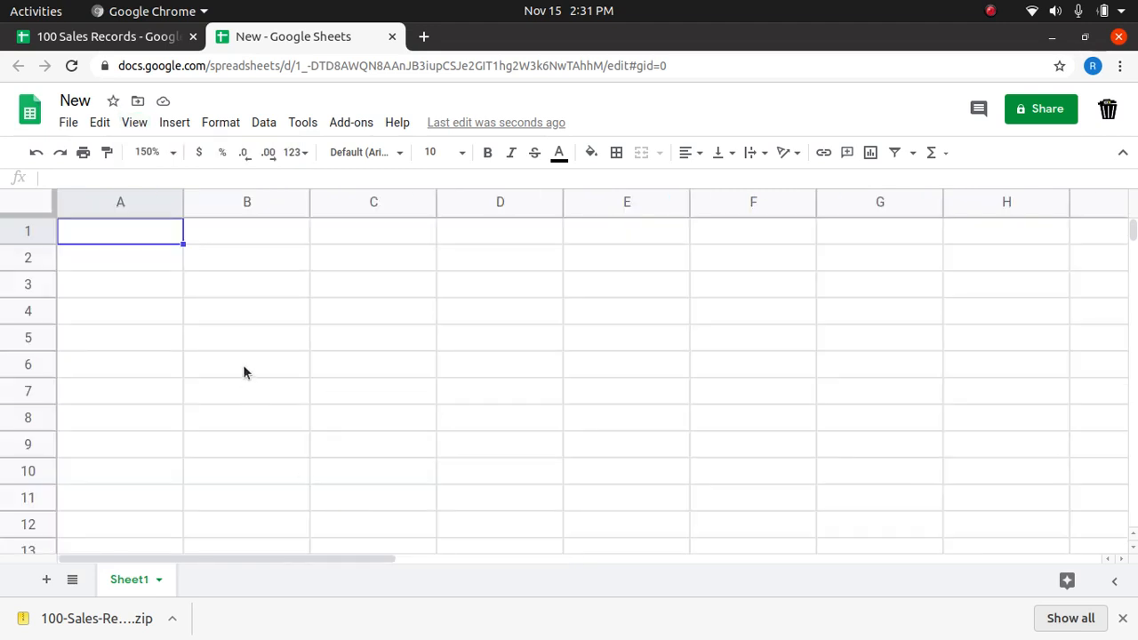
Begin an IMPORTRANGE formula in cell A1 with =importrange(" up to the opening quote of the spreadsheet URL.
text(=im)
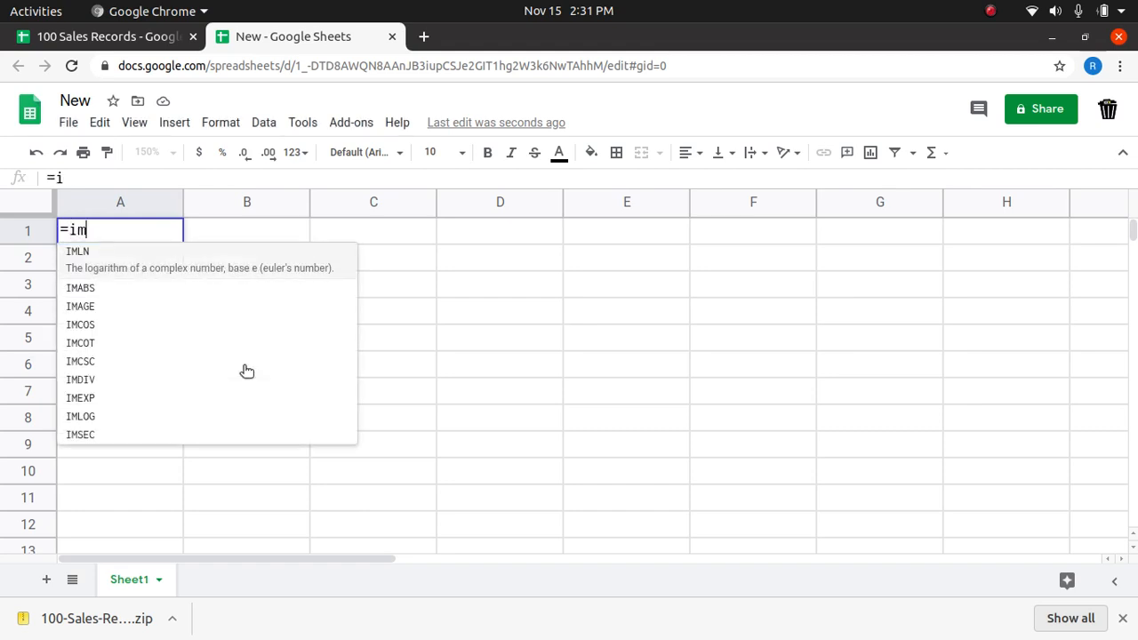
text(portran)
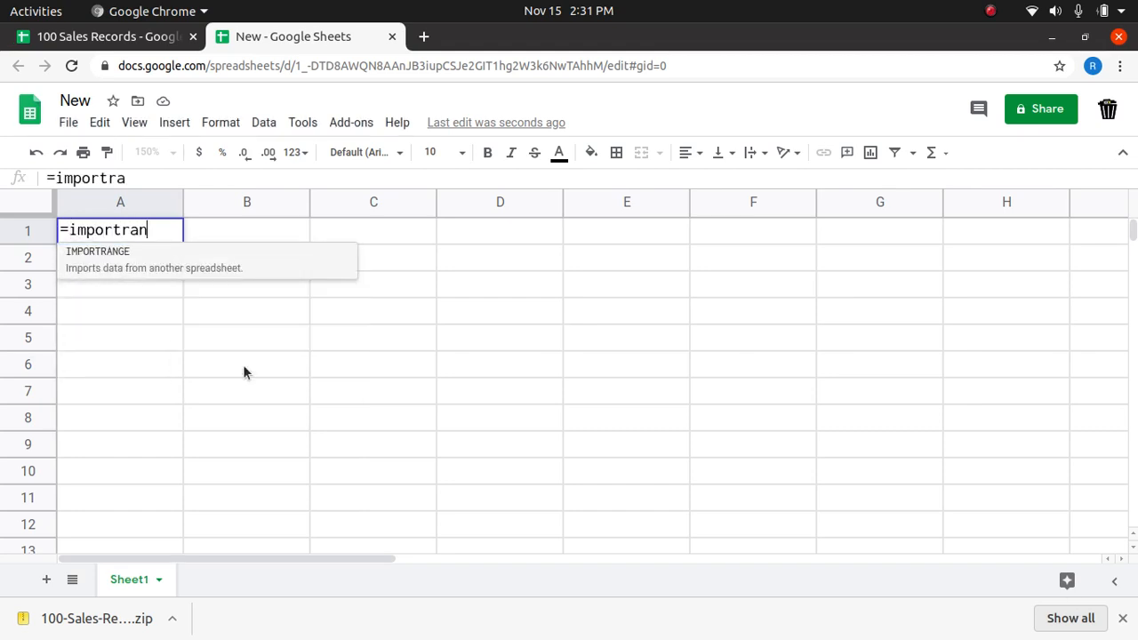
text(ge()
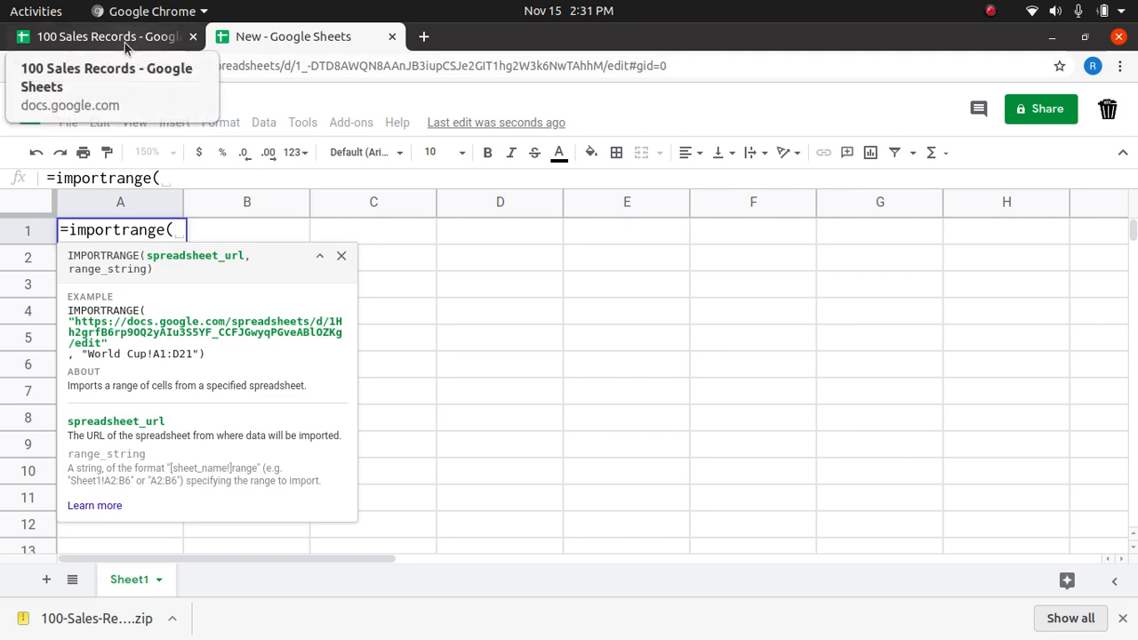
text(")
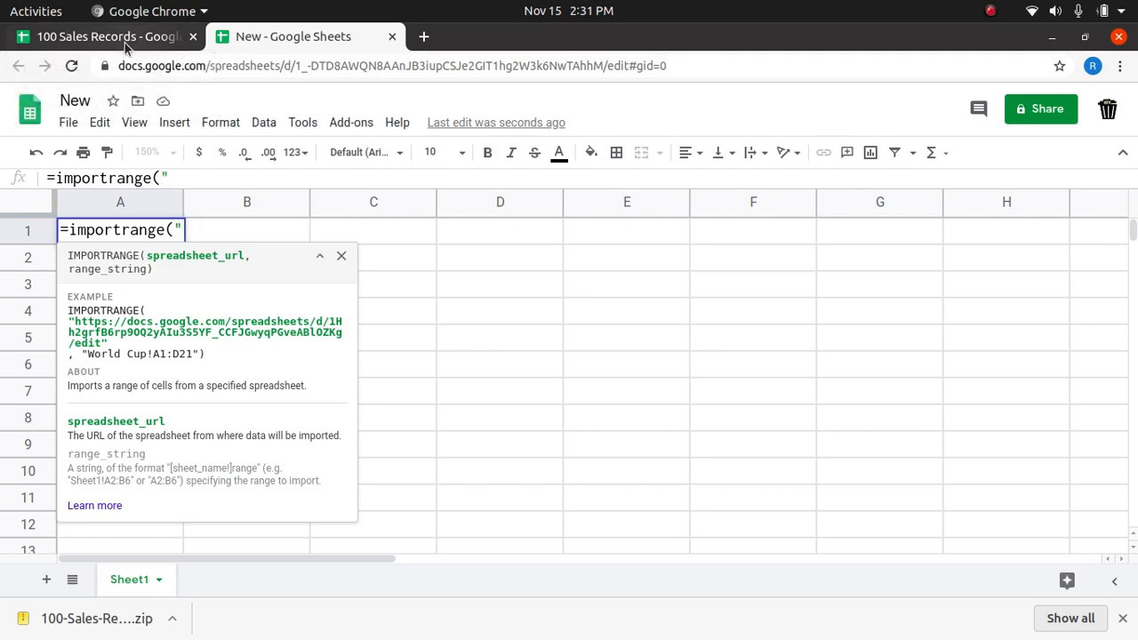
Copy the web address of the 100 Sales Records spreadsheet and paste it into the IMPORTRANGE formula in the New spreadsheet.
click(128, 39)
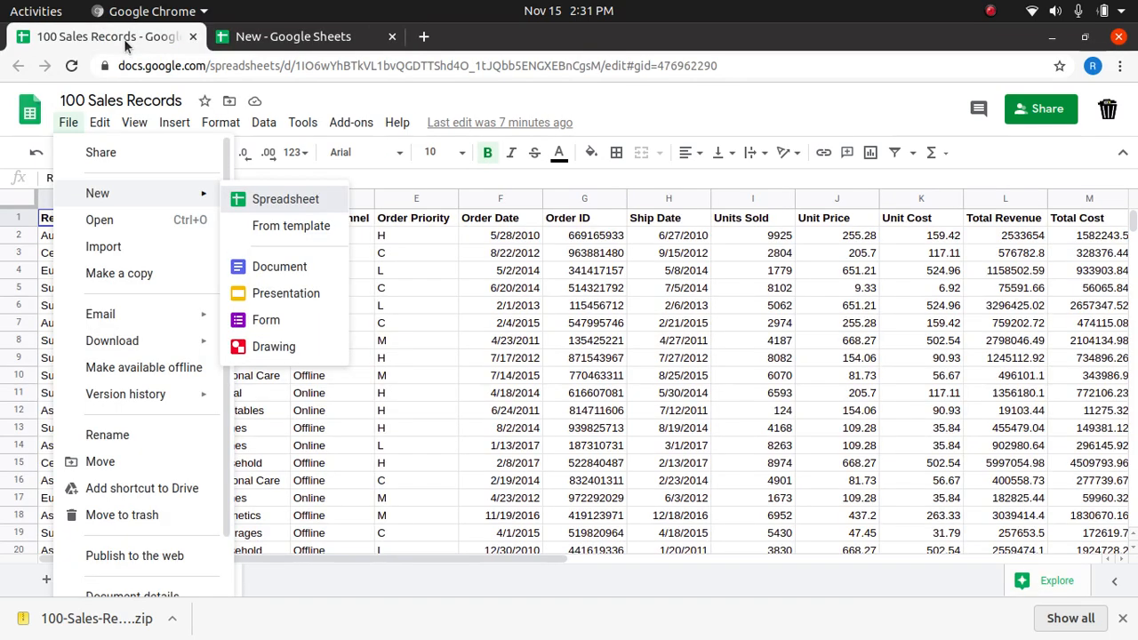
click(776, 60)
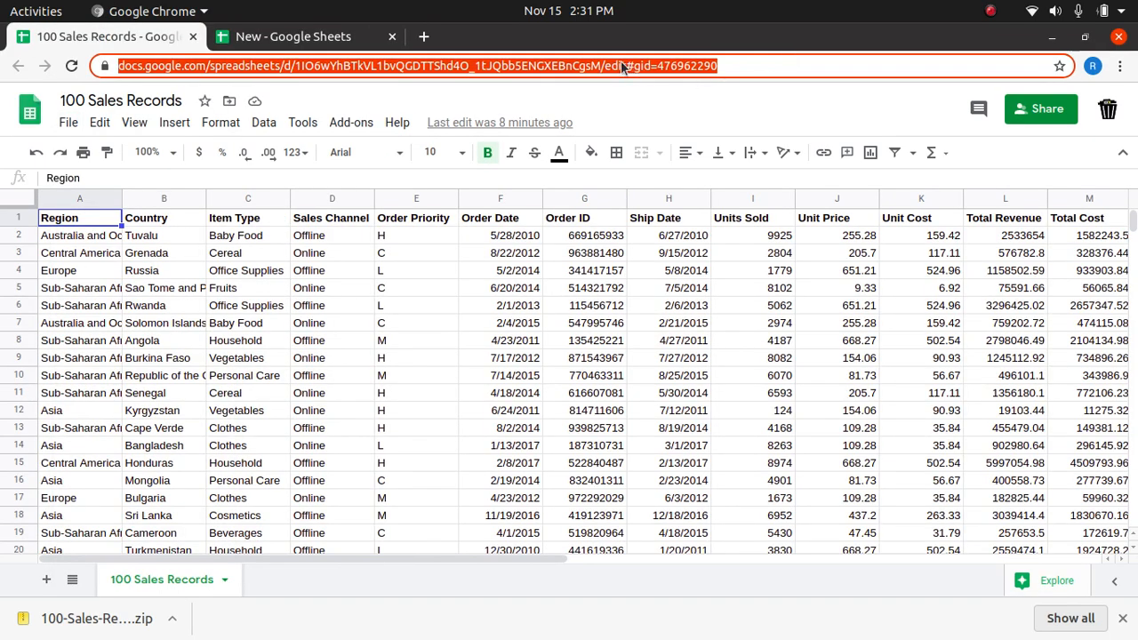
right_click(570, 70)
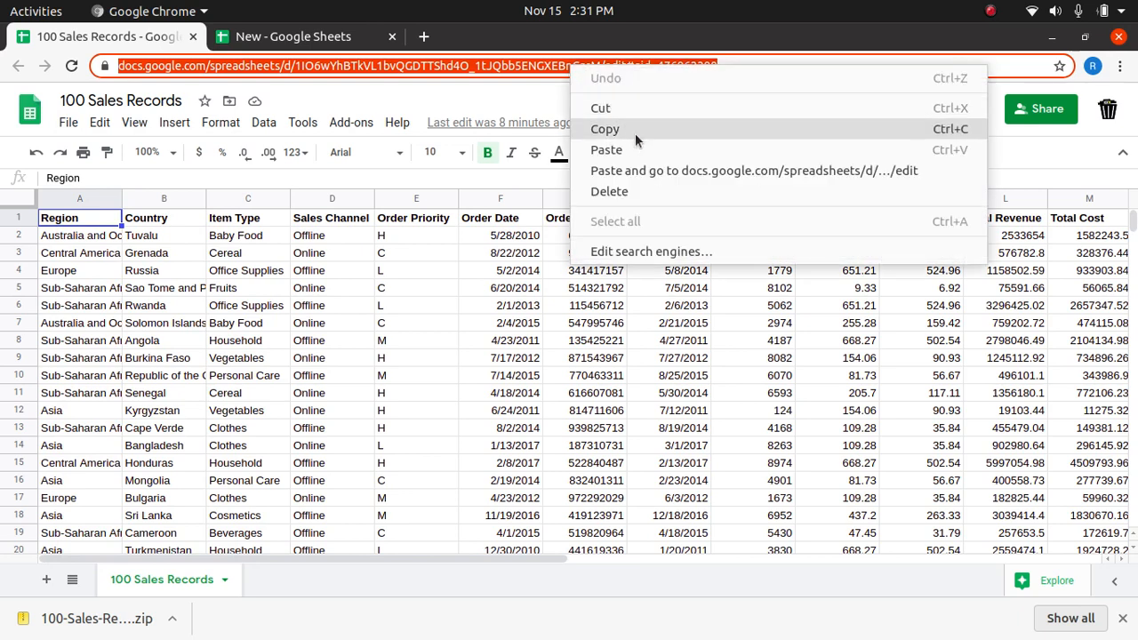
click(635, 133)
click(306, 38)
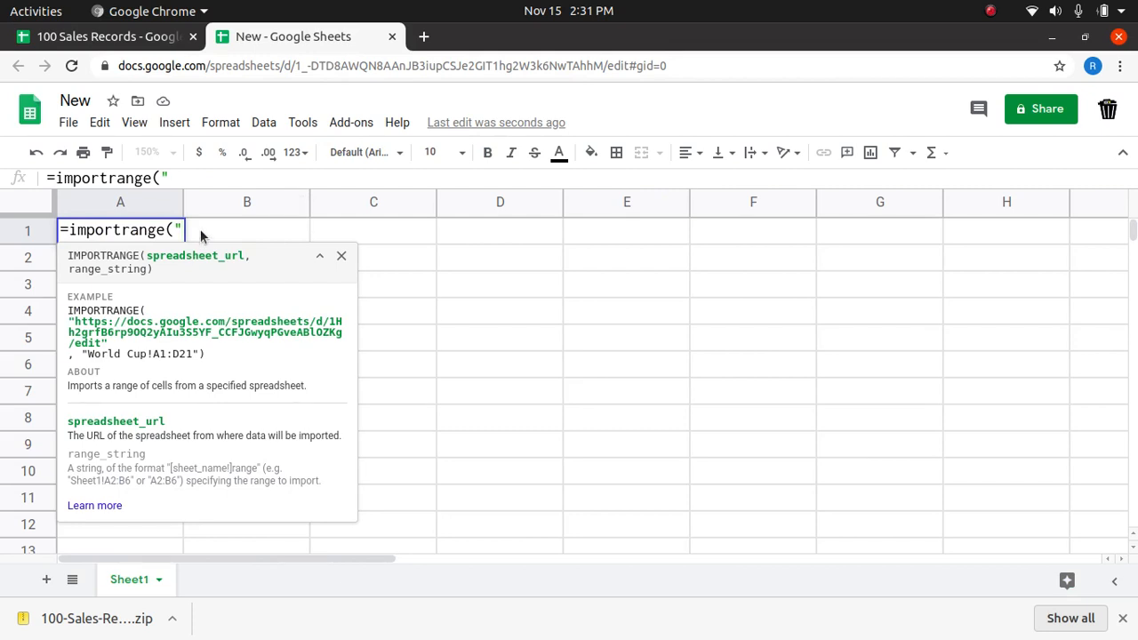
key(ctrl+v)
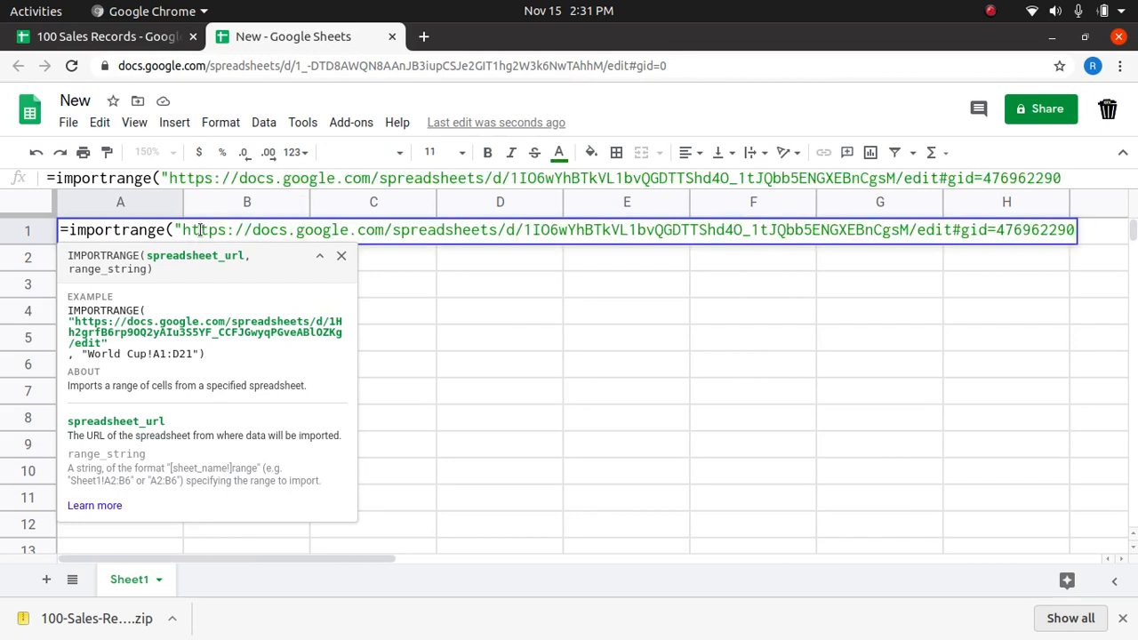
Close the URL argument with a quotation mark and comma, and start the range argument with "a1:.
text(,)
key(Left)
text(")
key(Right)
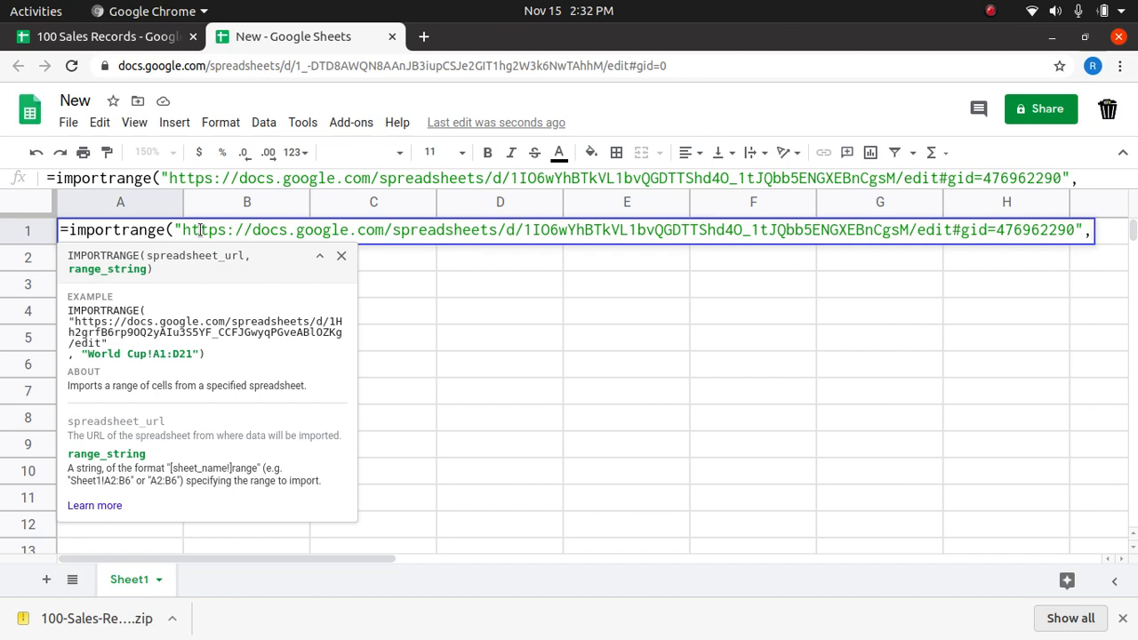
text("a1)
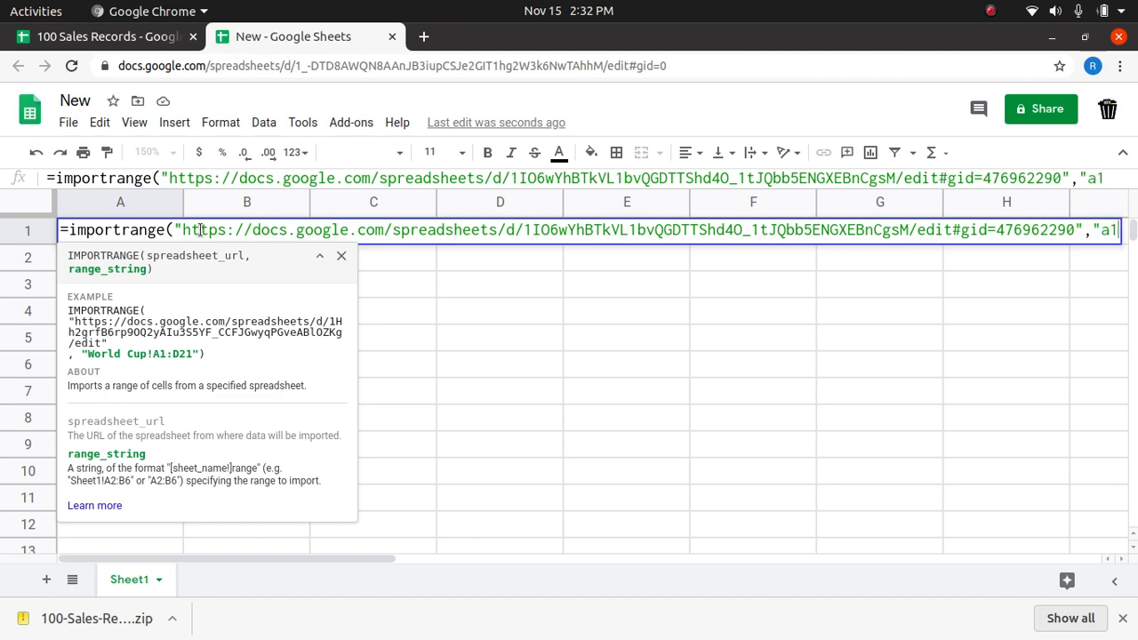
text(:)
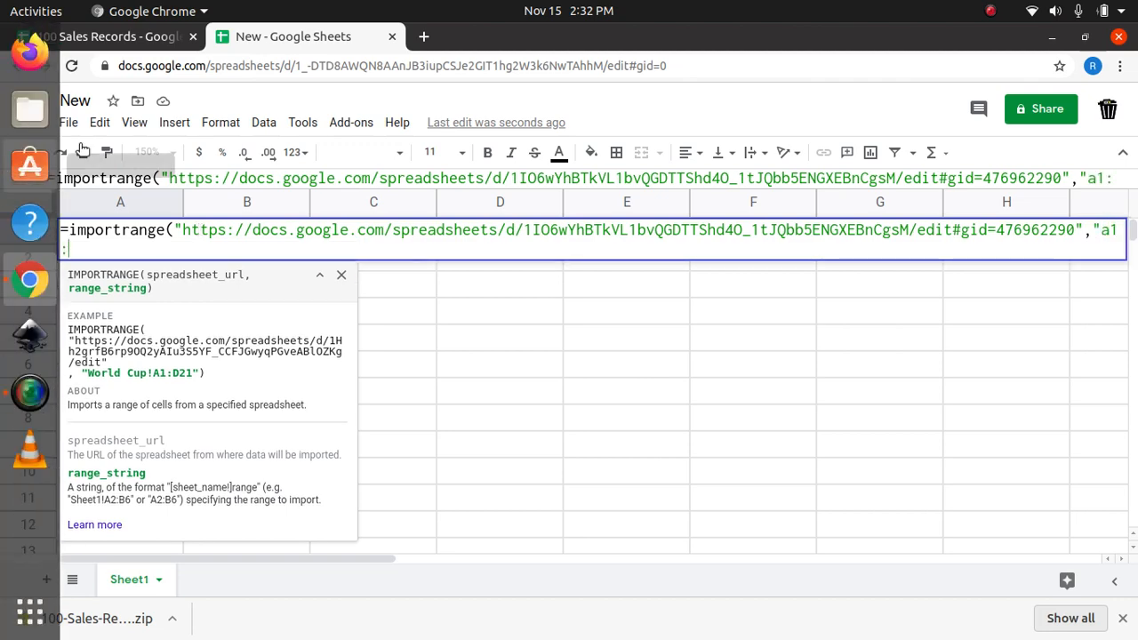
Show the 100 Sales Records sheet at 50% zoom and identify the last column and last row containing data.
click(122, 37)
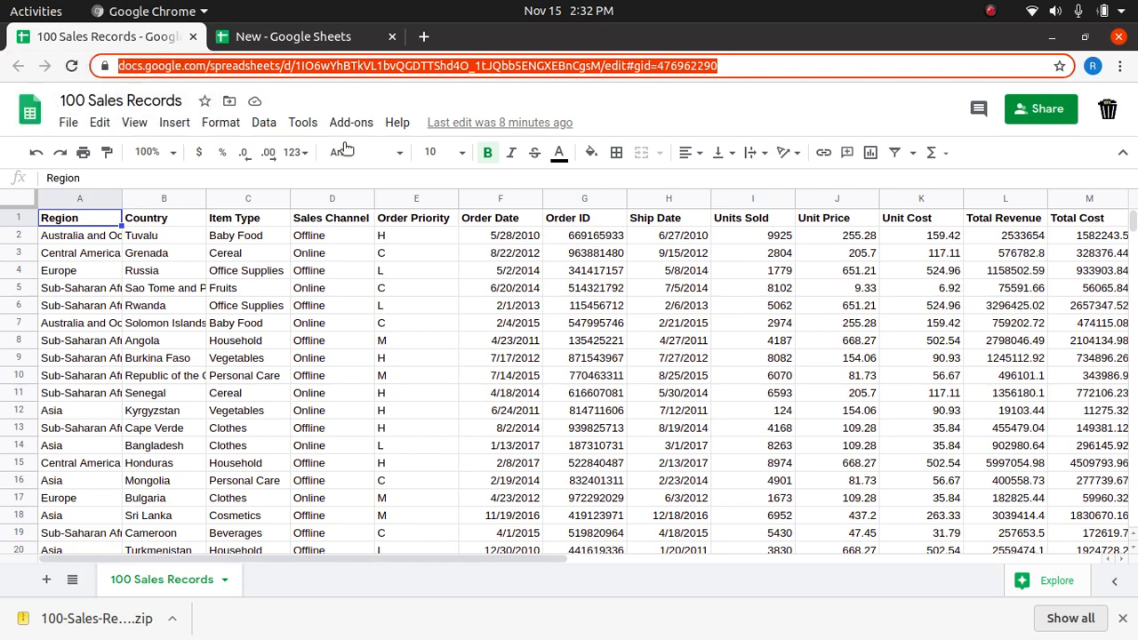
click(174, 157)
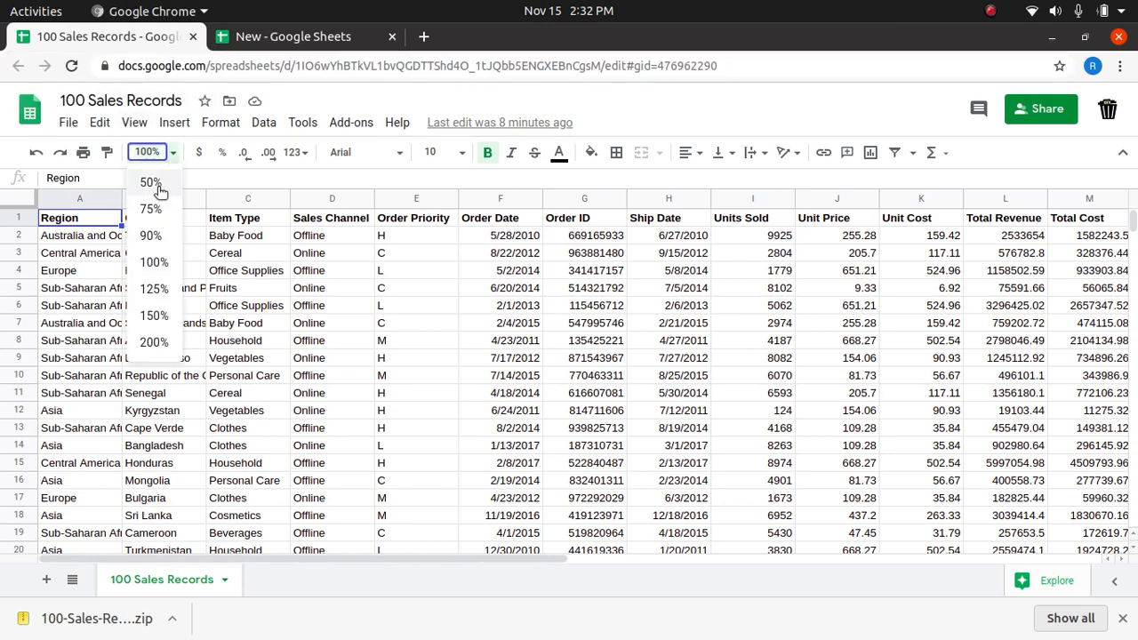
click(161, 186)
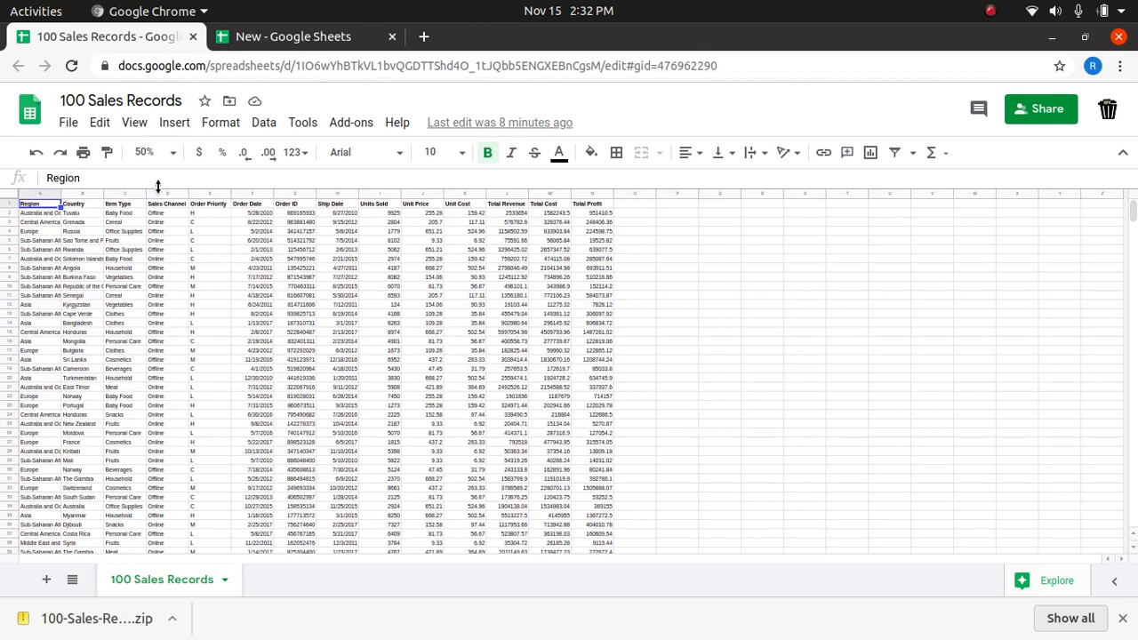
click(590, 194)
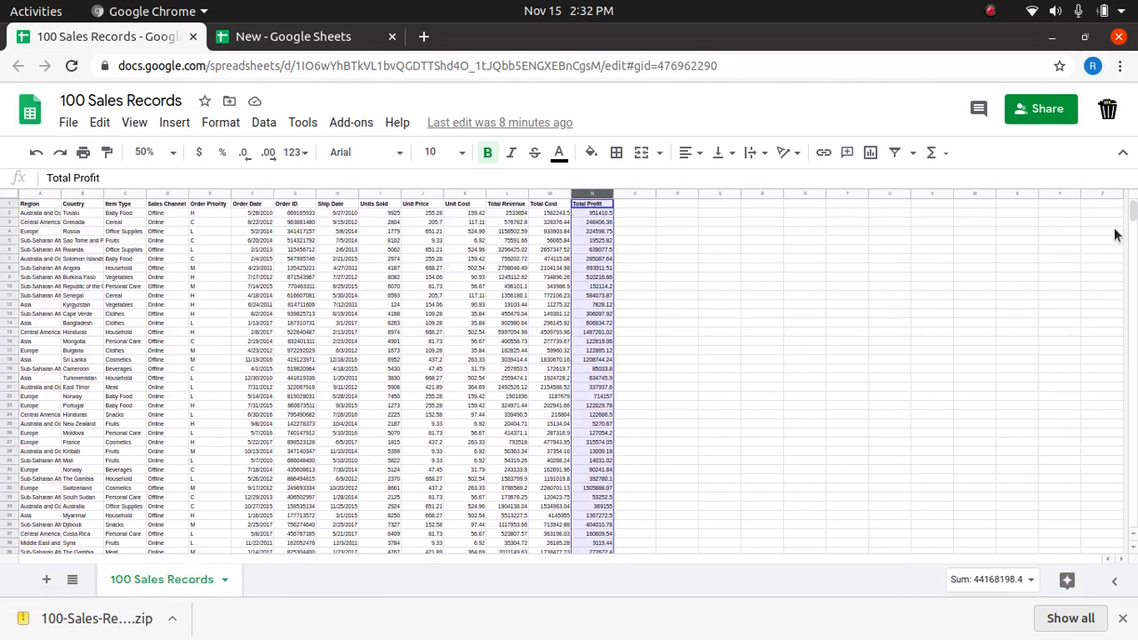
drag(1133, 210, 1135, 231)
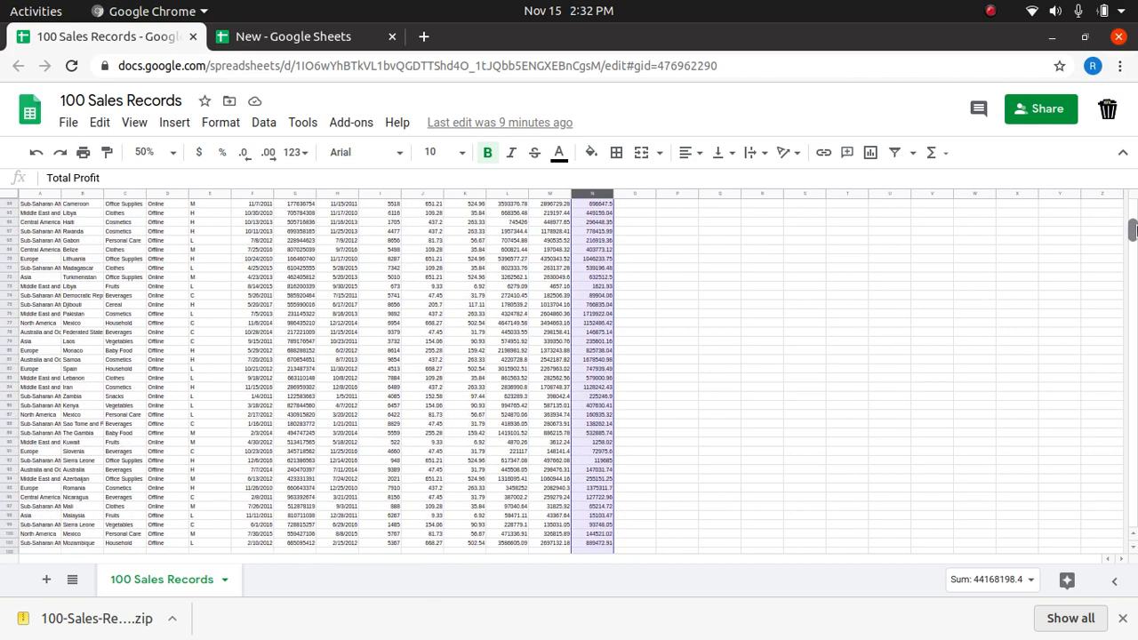
click(8, 544)
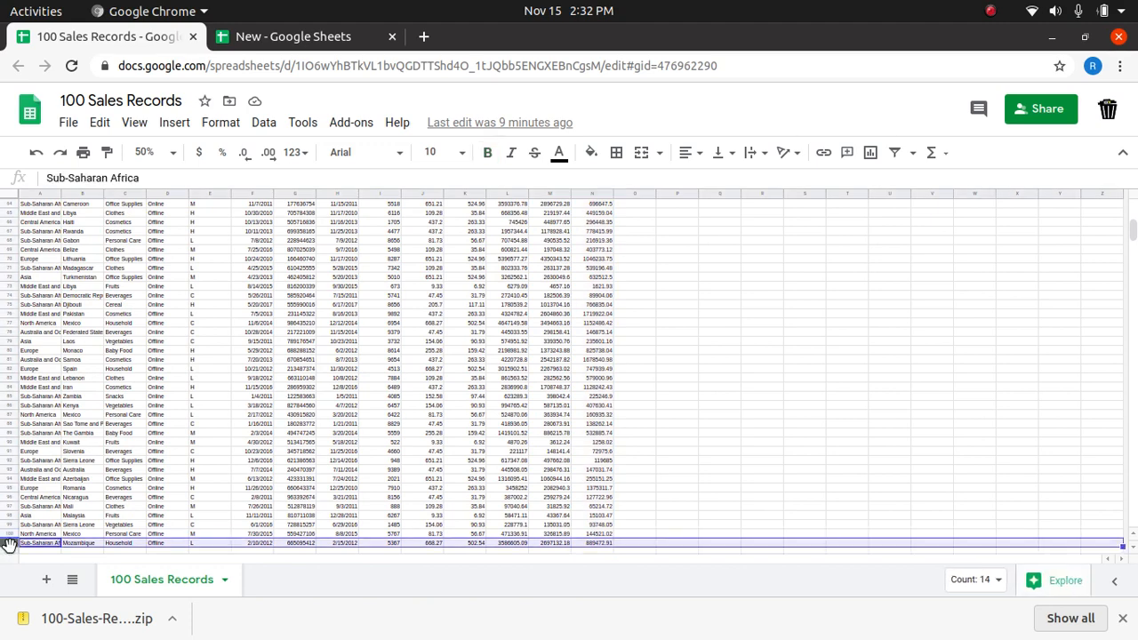
Complete the range argument in the New spreadsheet's formula with n101") and enter the formula.
click(308, 41)
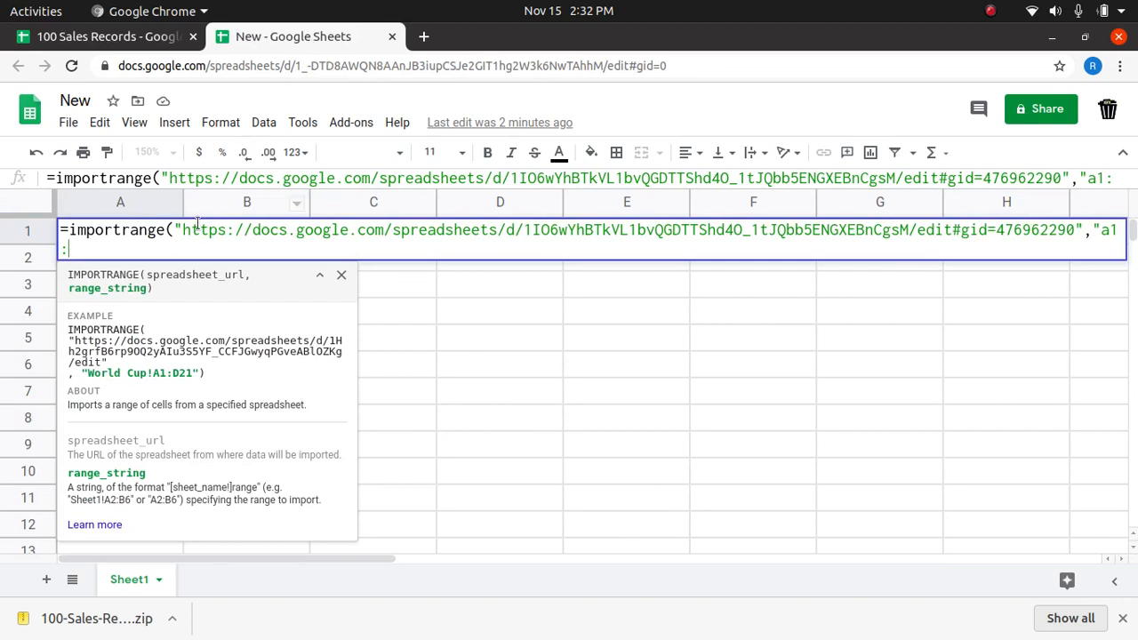
double_click(1102, 230)
click(101, 250)
text(n101"))
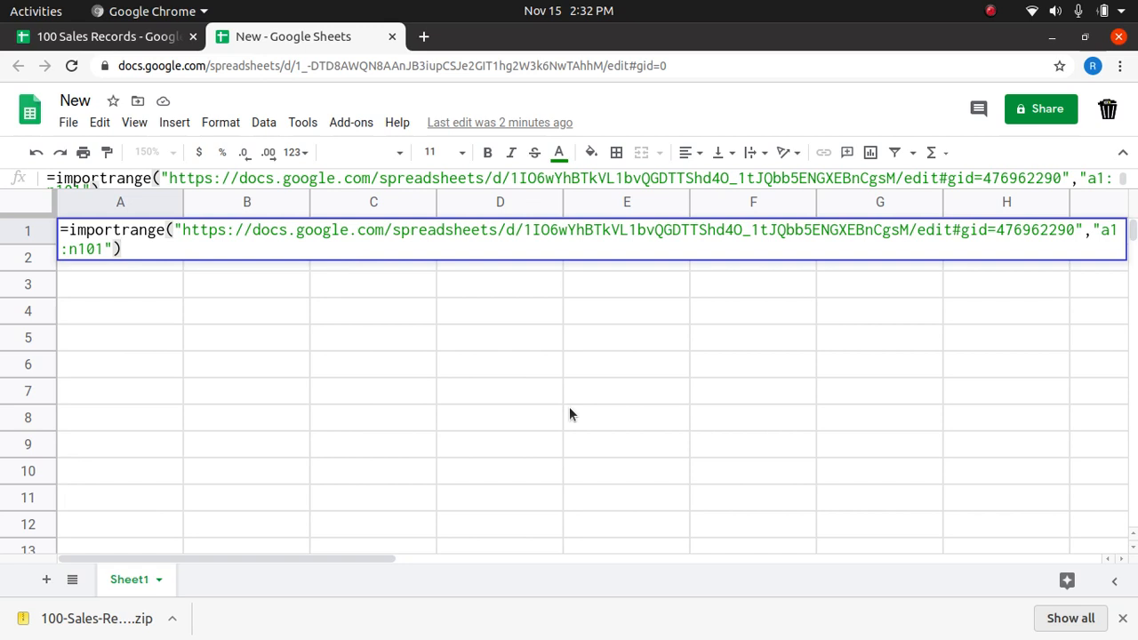
key(Return)
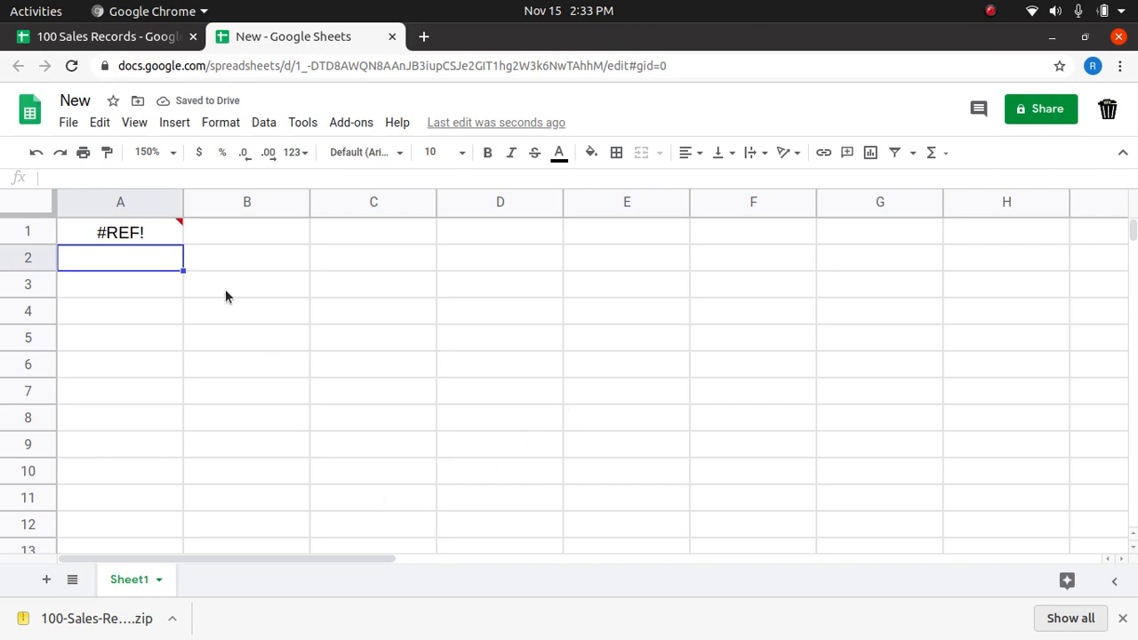
Allow cell A1's formula access to the source spreadsheet, and compare the imported data with 100 Sales Records.
click(161, 238)
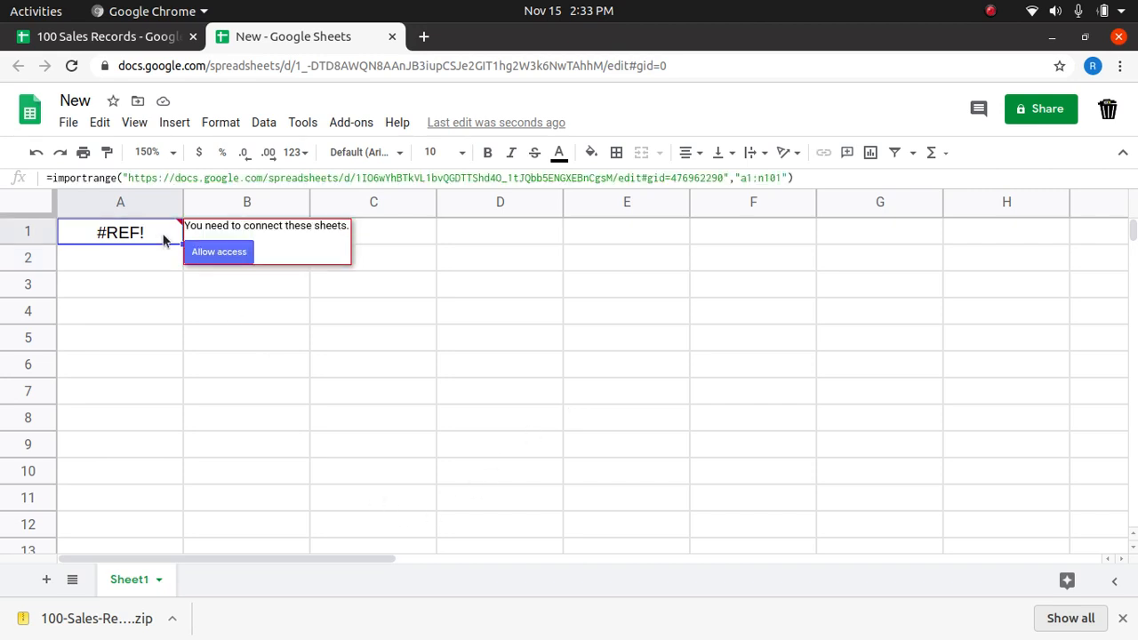
click(231, 257)
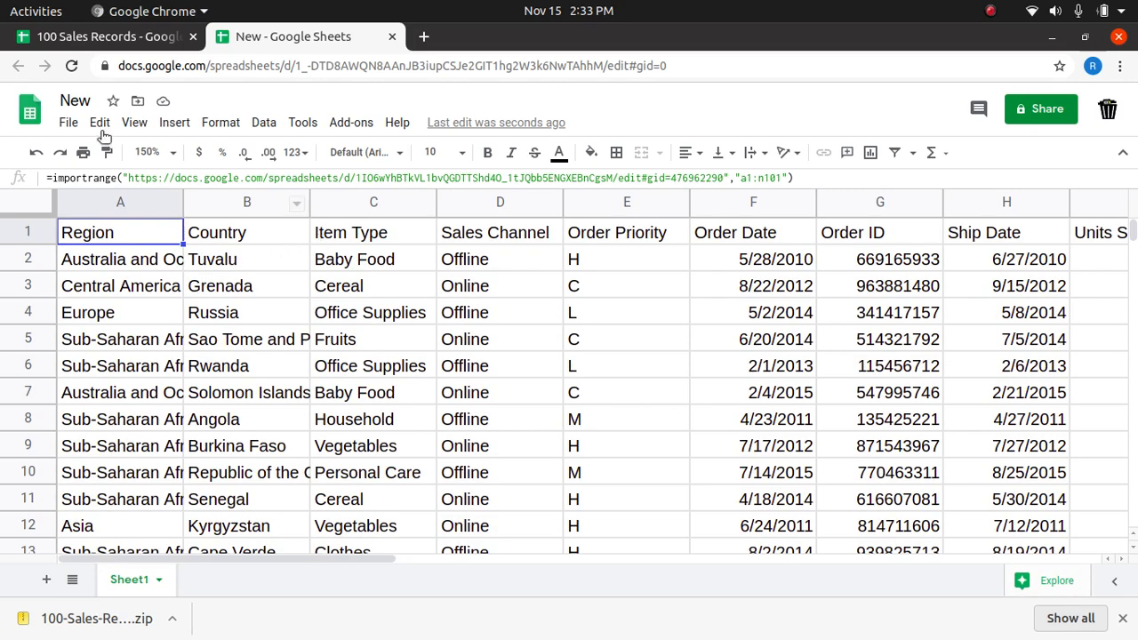
click(116, 44)
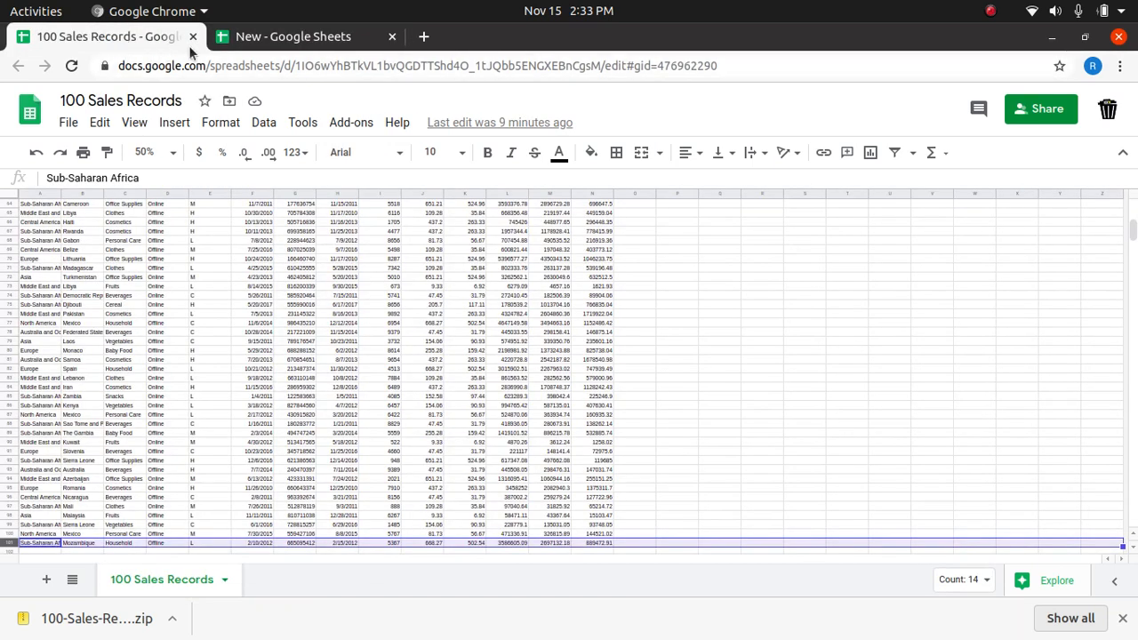
click(298, 40)
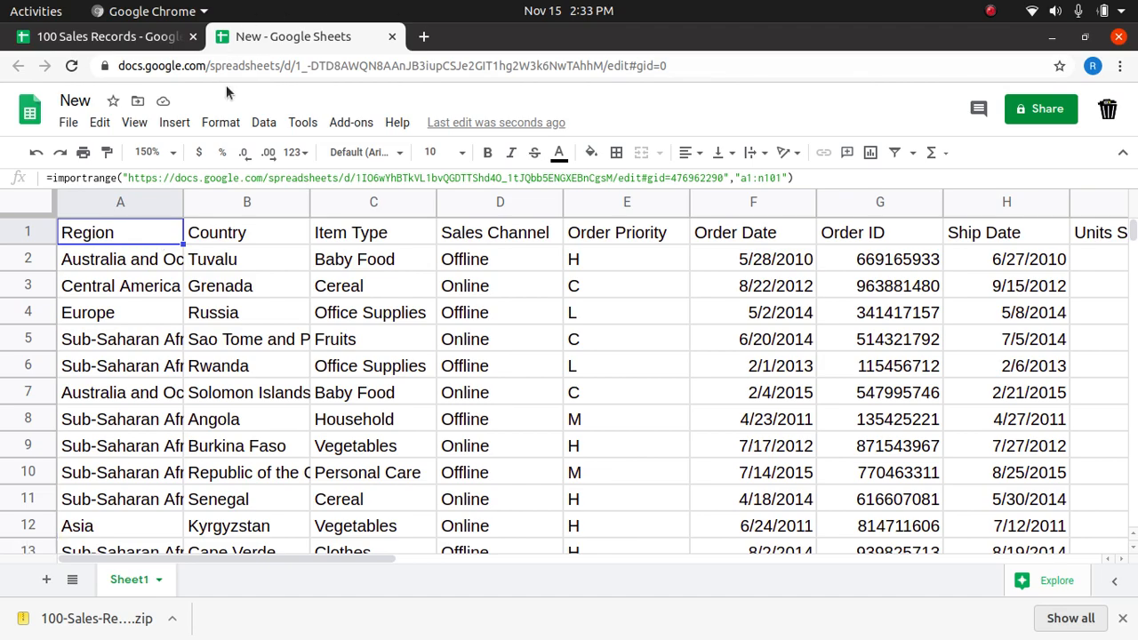
key(super)
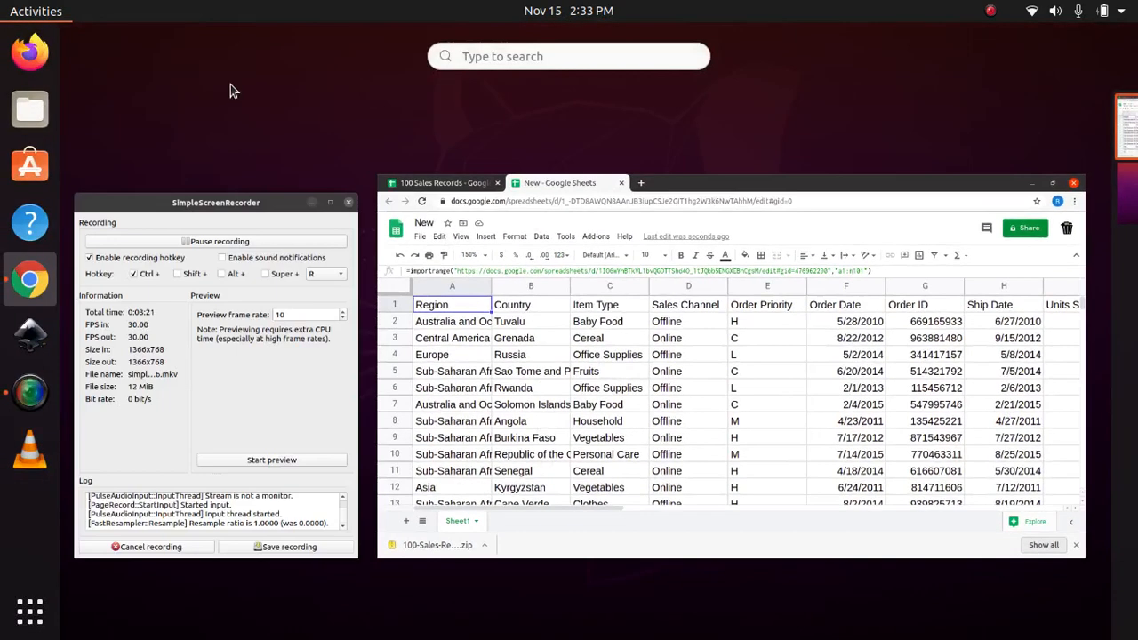
click(268, 220)
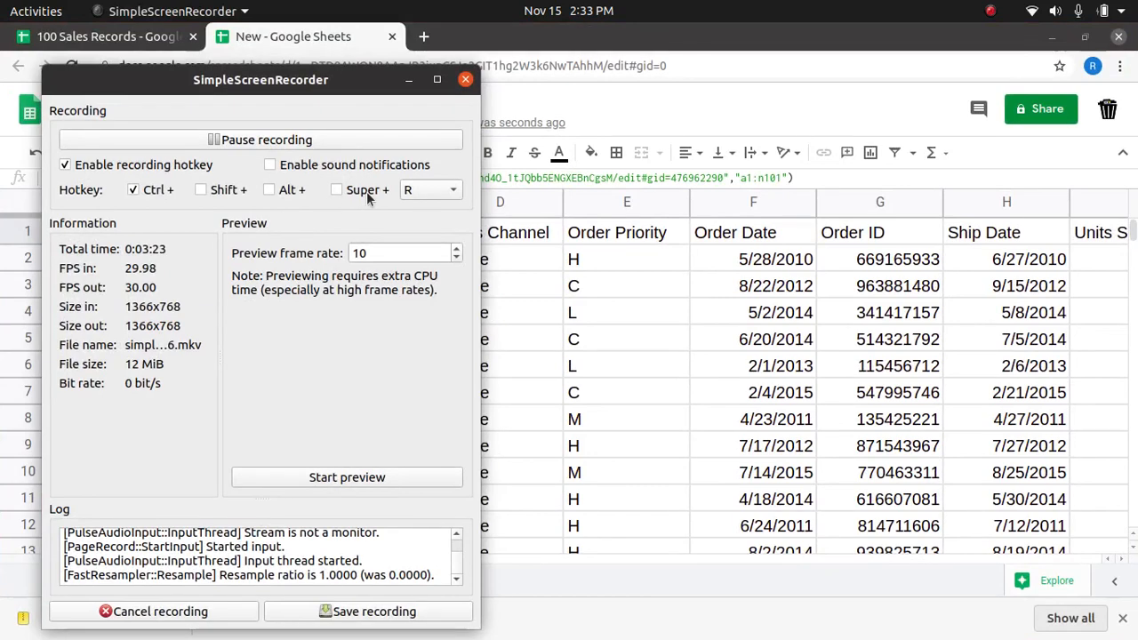